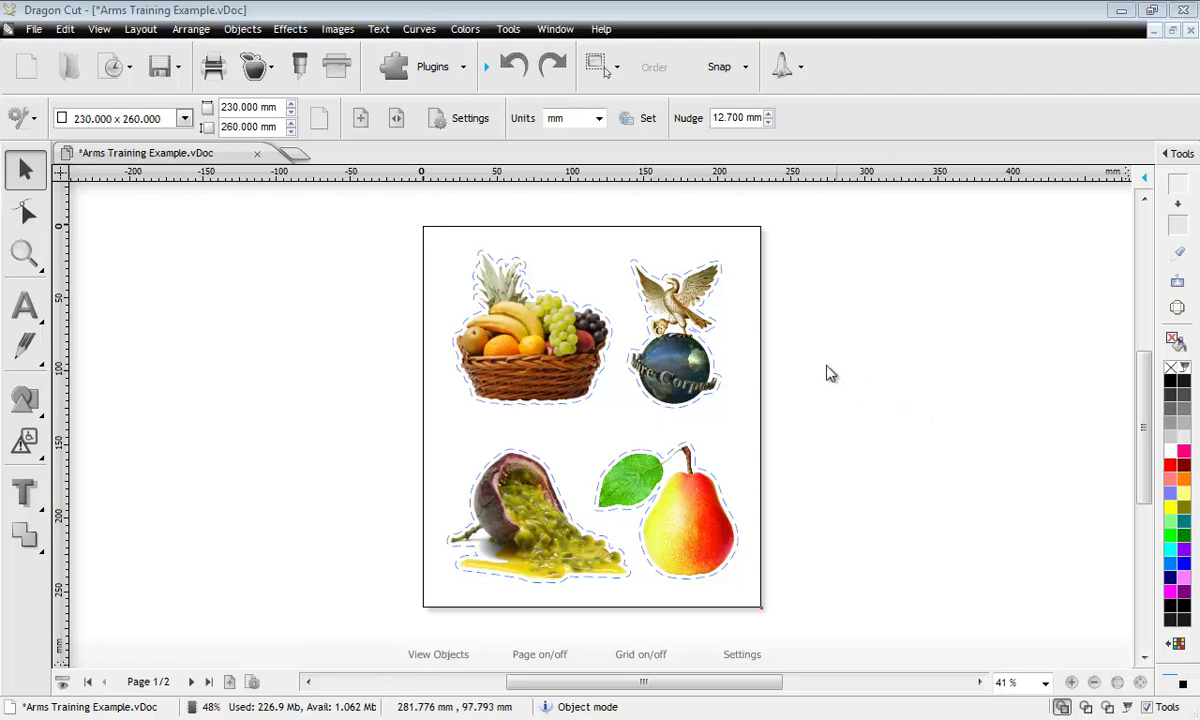
# Step: Open the laser offset calibration through the Contour Cut Wizard's calibration options and print the calibration sheet
pyautogui.click(269, 80)
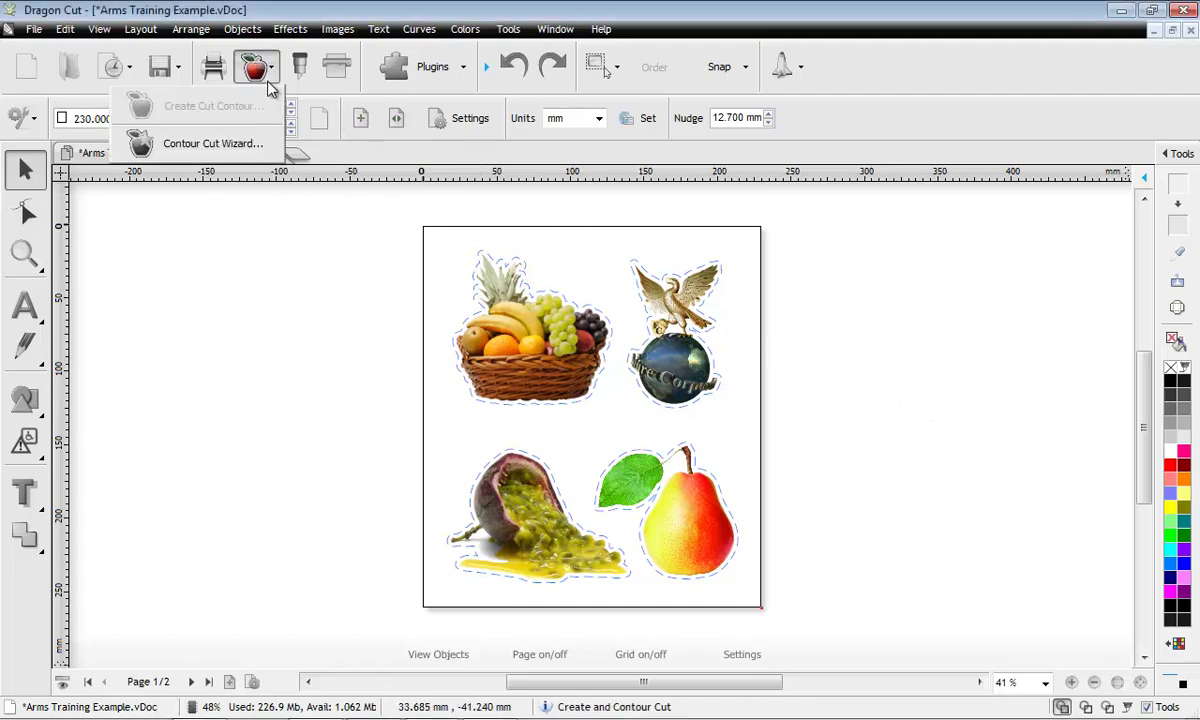
pyautogui.click(251, 147)
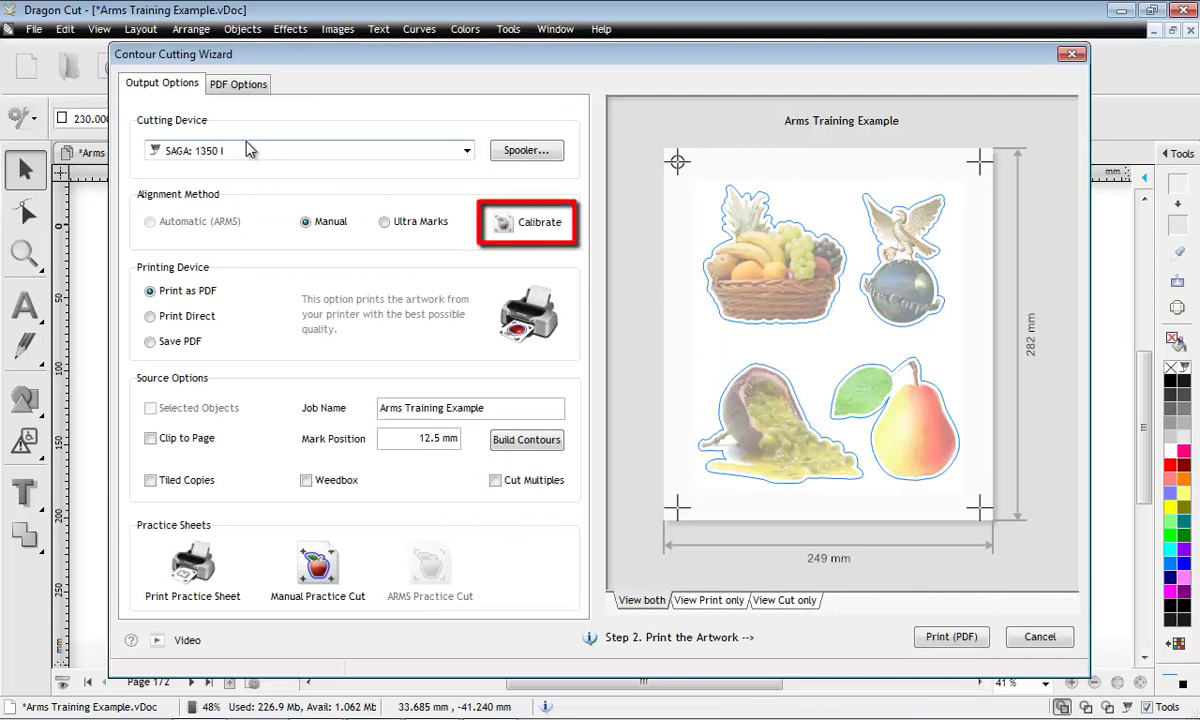
pyautogui.click(542, 230)
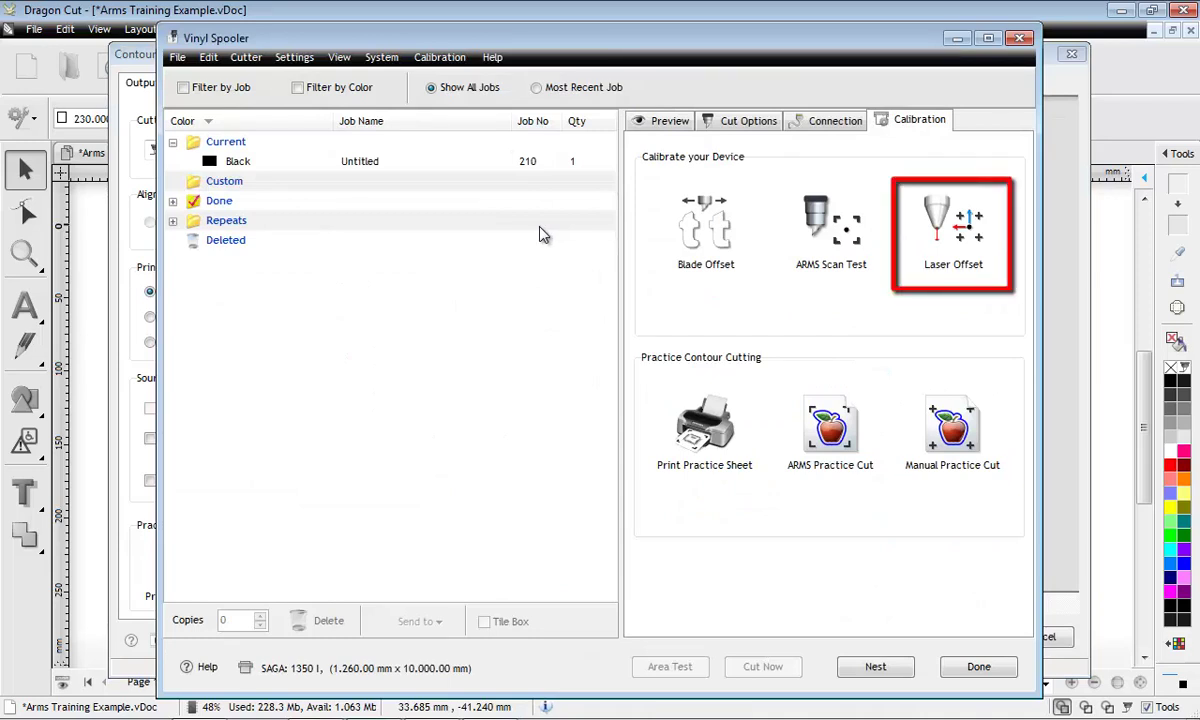
pyautogui.click(966, 270)
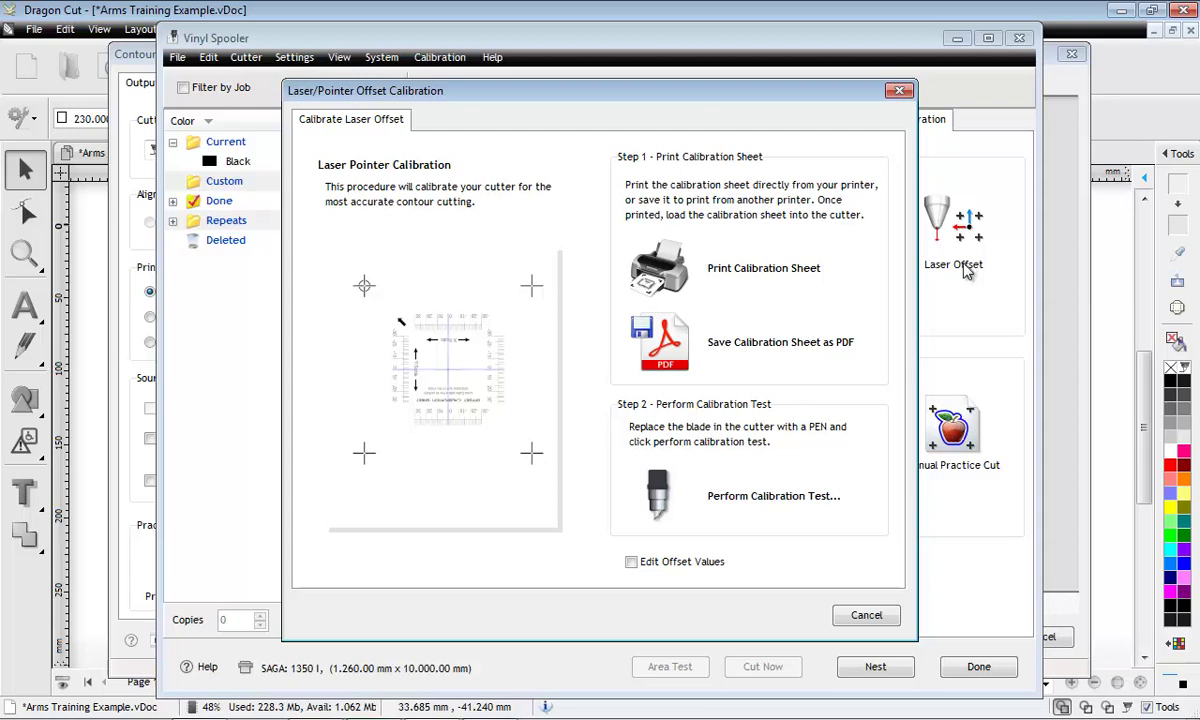
pyautogui.click(815, 290)
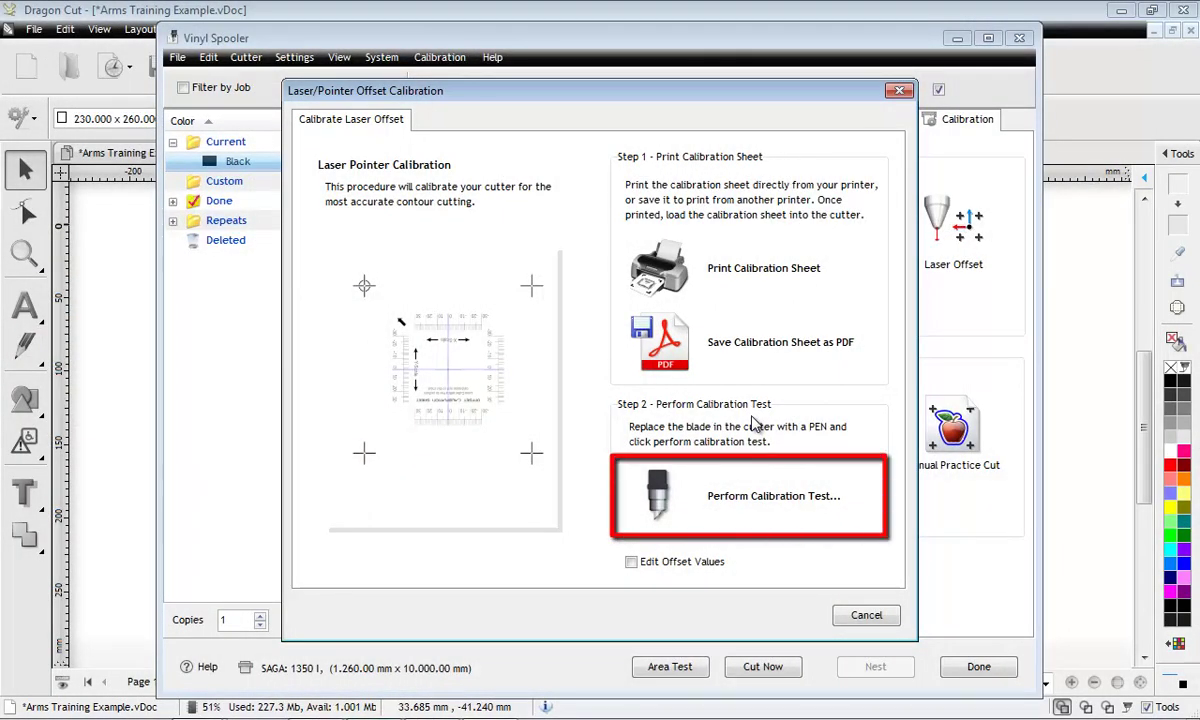
# Step: Start the calibration test, preview only the printed sheet, and continue past the start point with 4-point manual alignment and Rotate 0
pyautogui.click(753, 482)
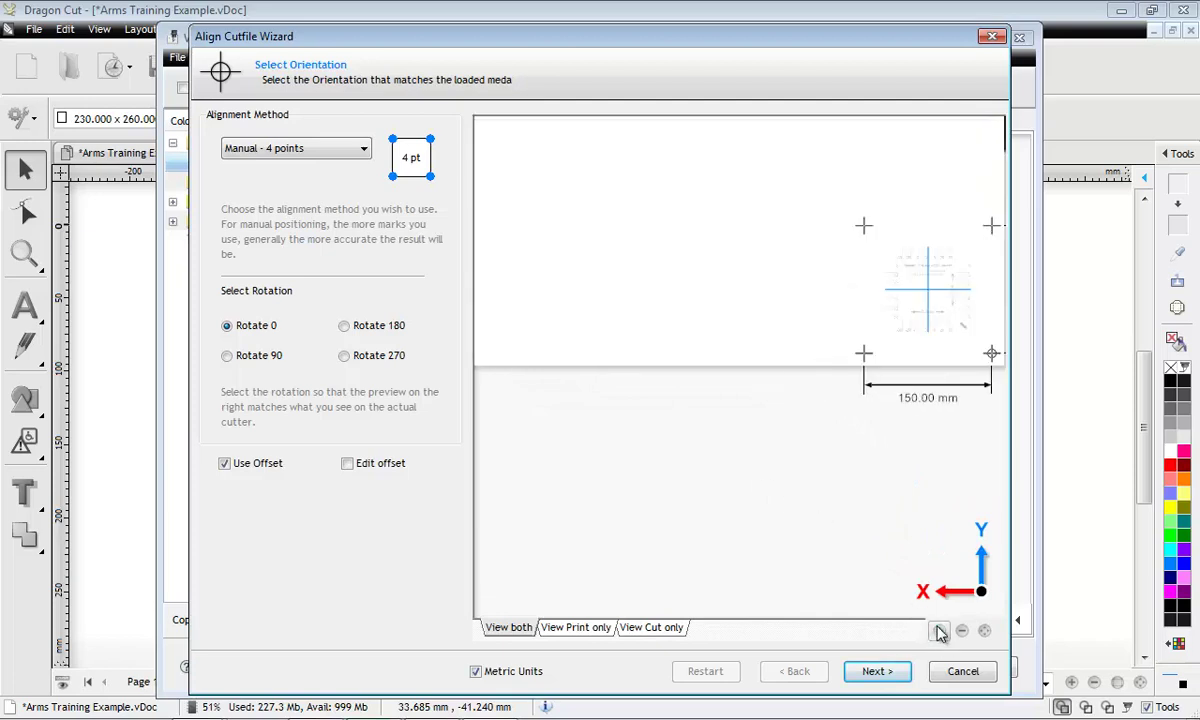
pyautogui.click(574, 628)
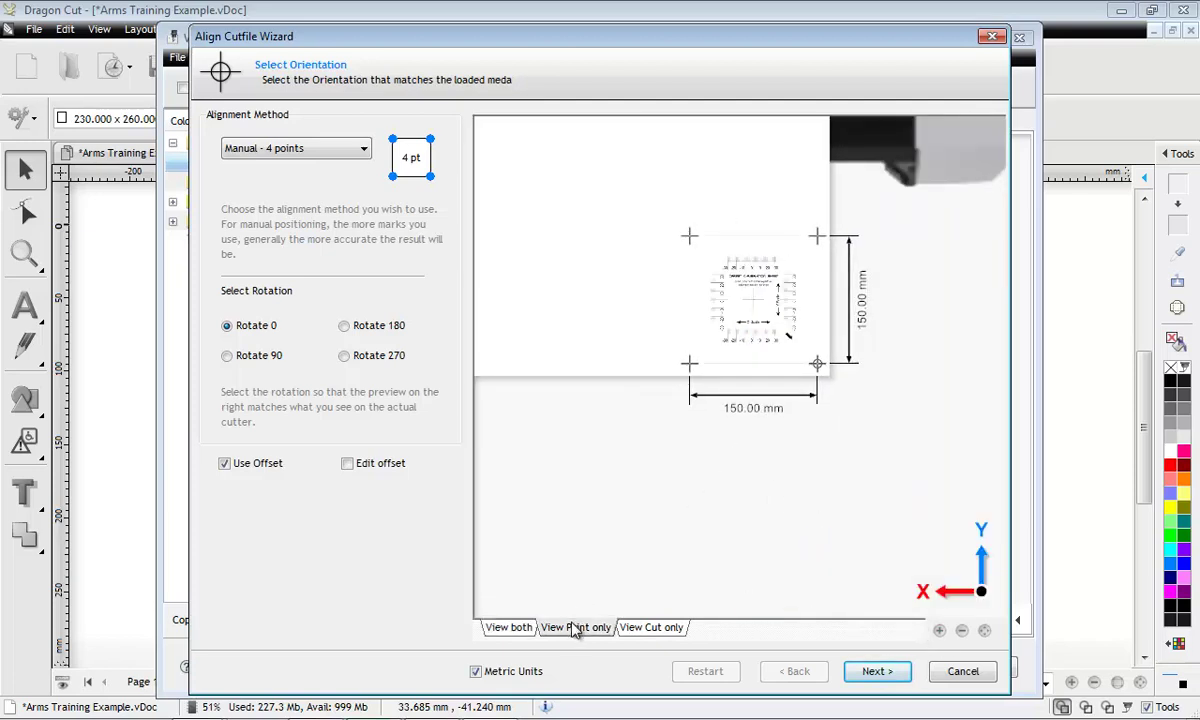
pyautogui.click(939, 631)
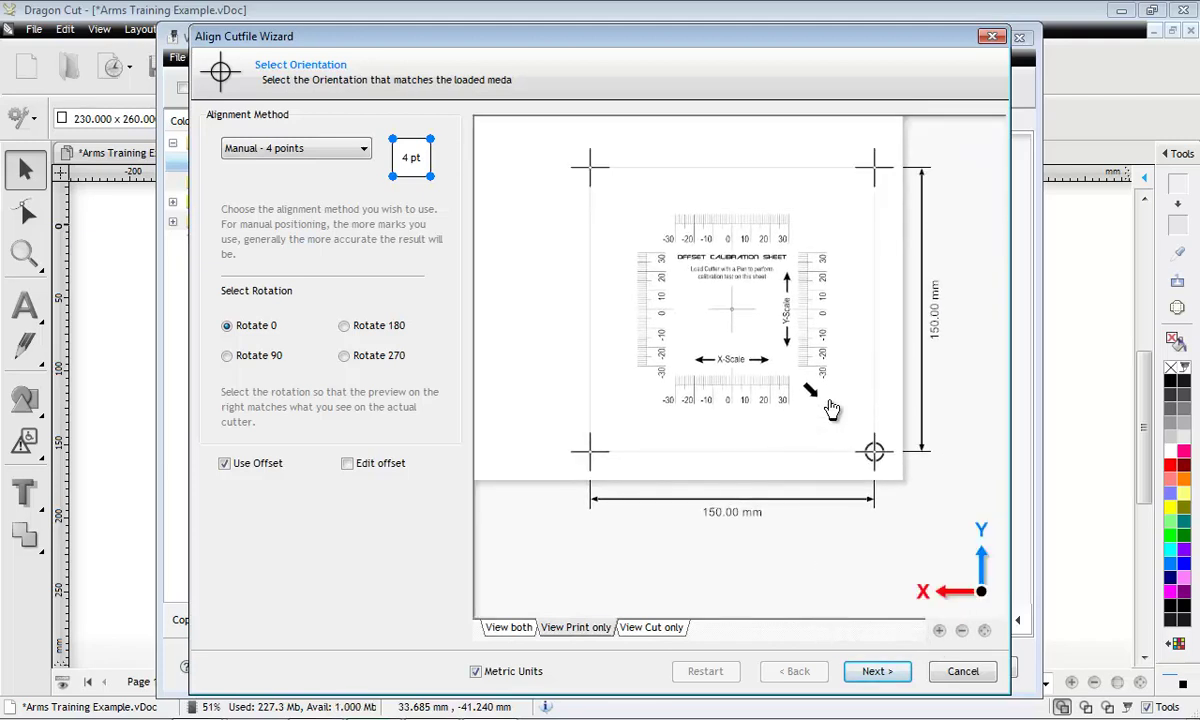
pyautogui.moveTo(825, 402); pyautogui.dragTo(825, 455)
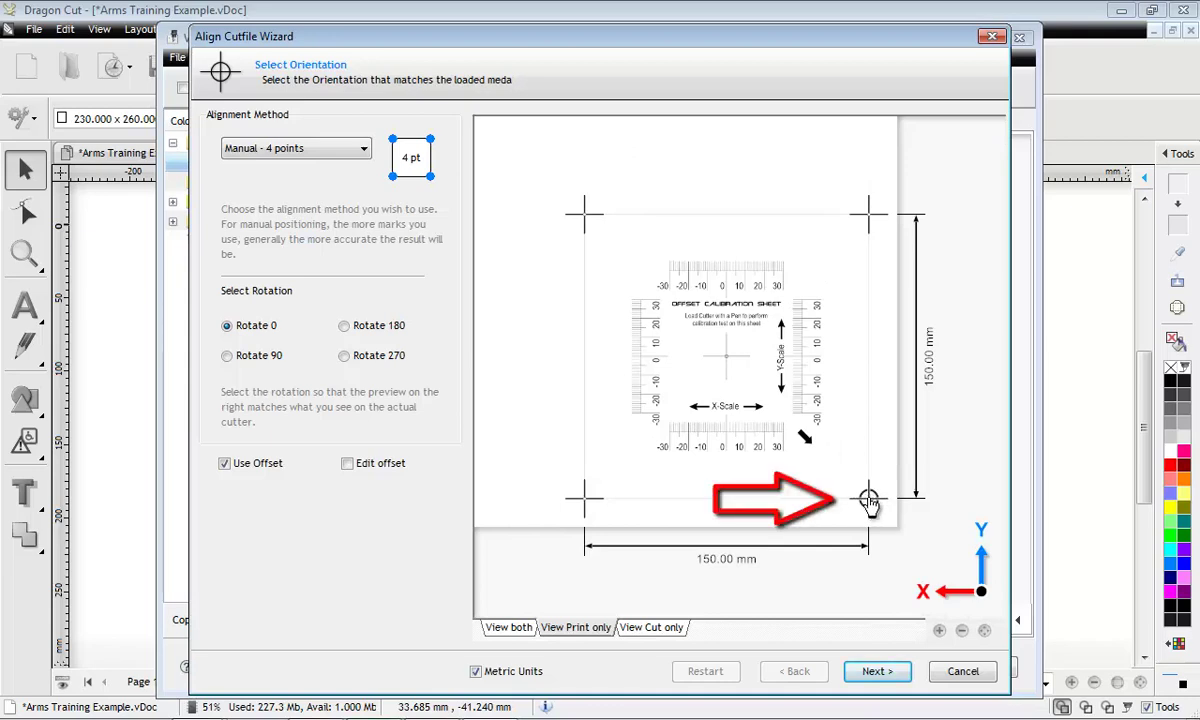
pyautogui.click(880, 672)
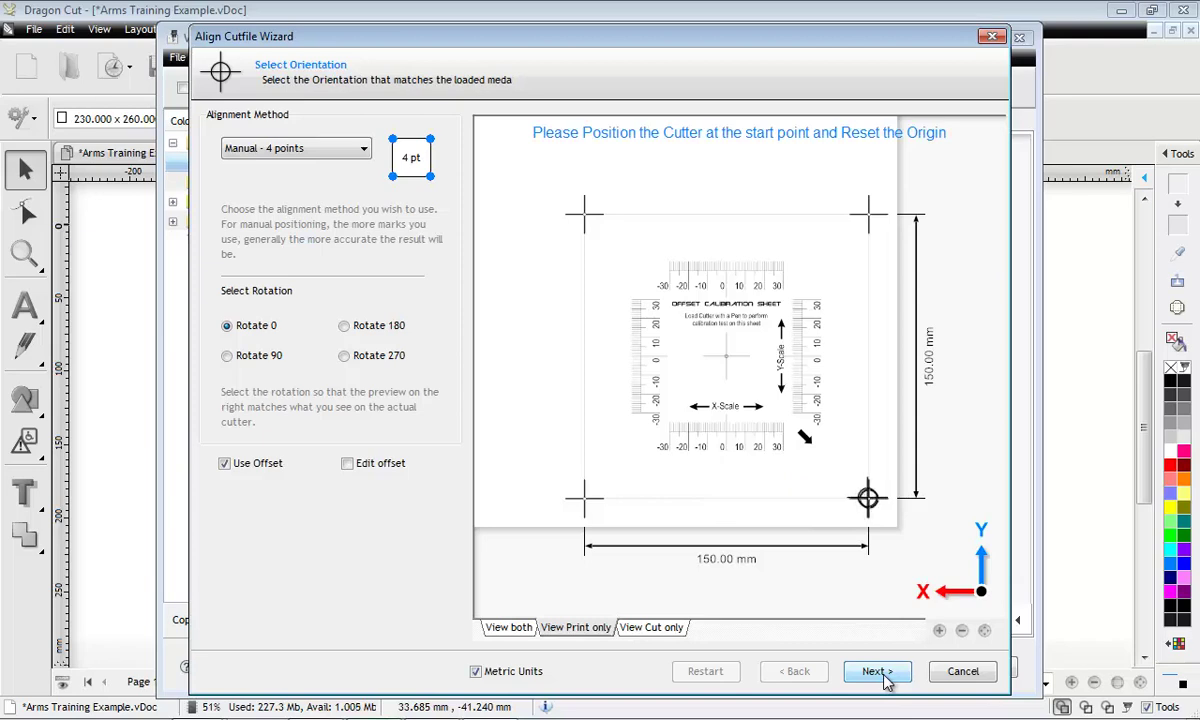
pyautogui.click(884, 678)
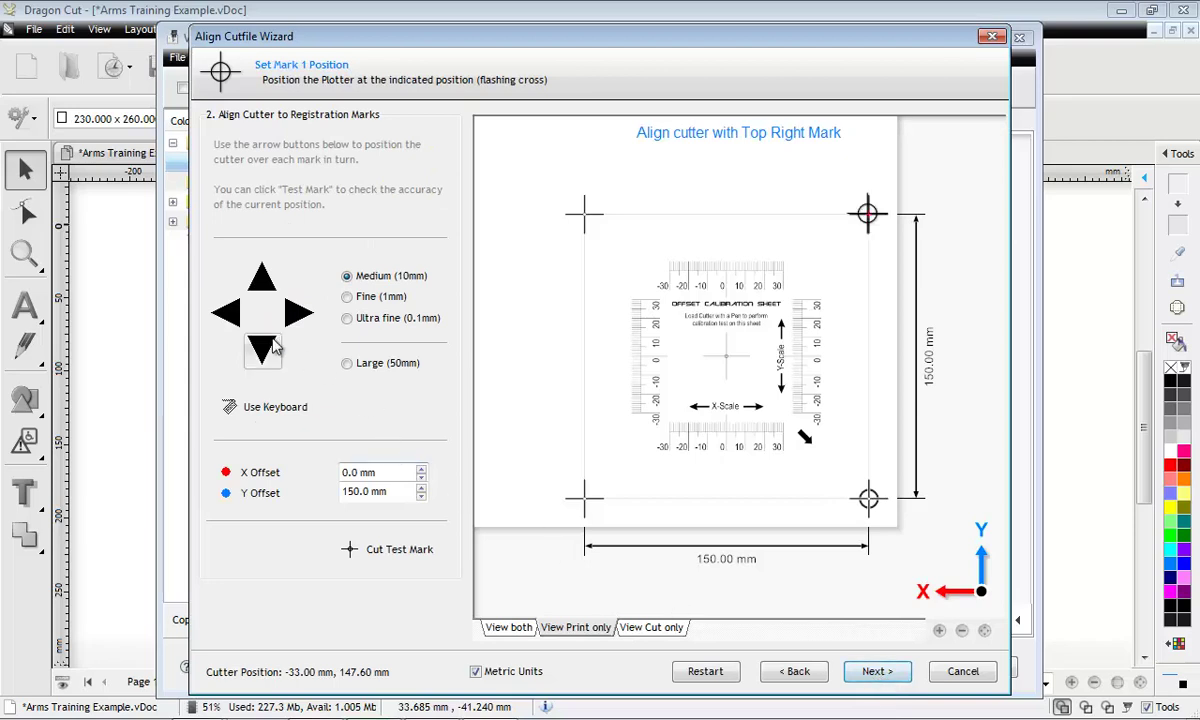
# Step: Align the cutter with the top right mark in 10 mm moves, at X 0.0 mm and Y 160.0 mm, and accept the position
pyautogui.click(240, 322)
pyautogui.click(266, 290)
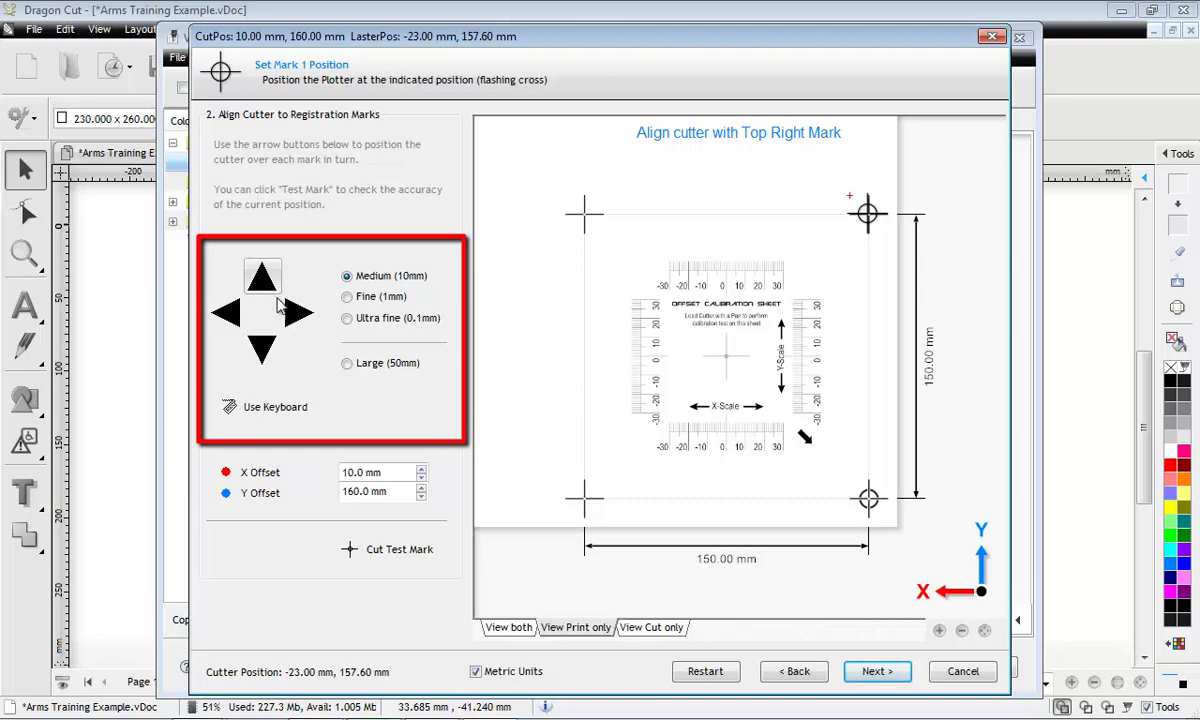
pyautogui.click(296, 312)
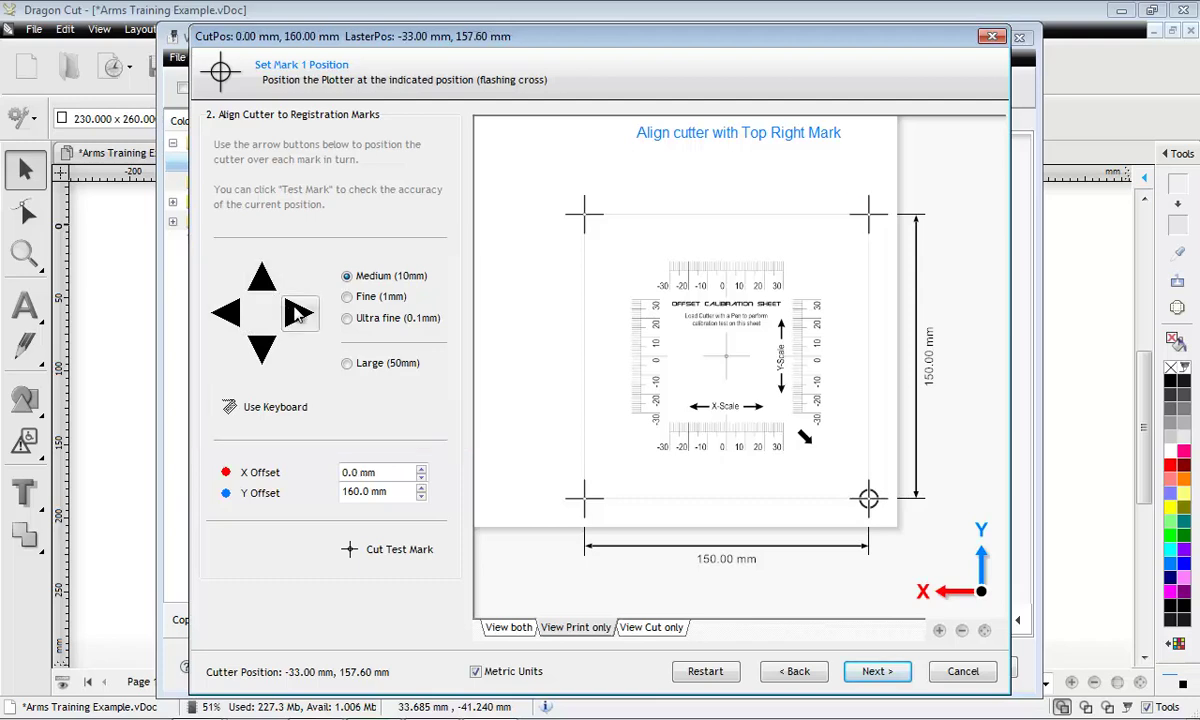
pyautogui.click(875, 671)
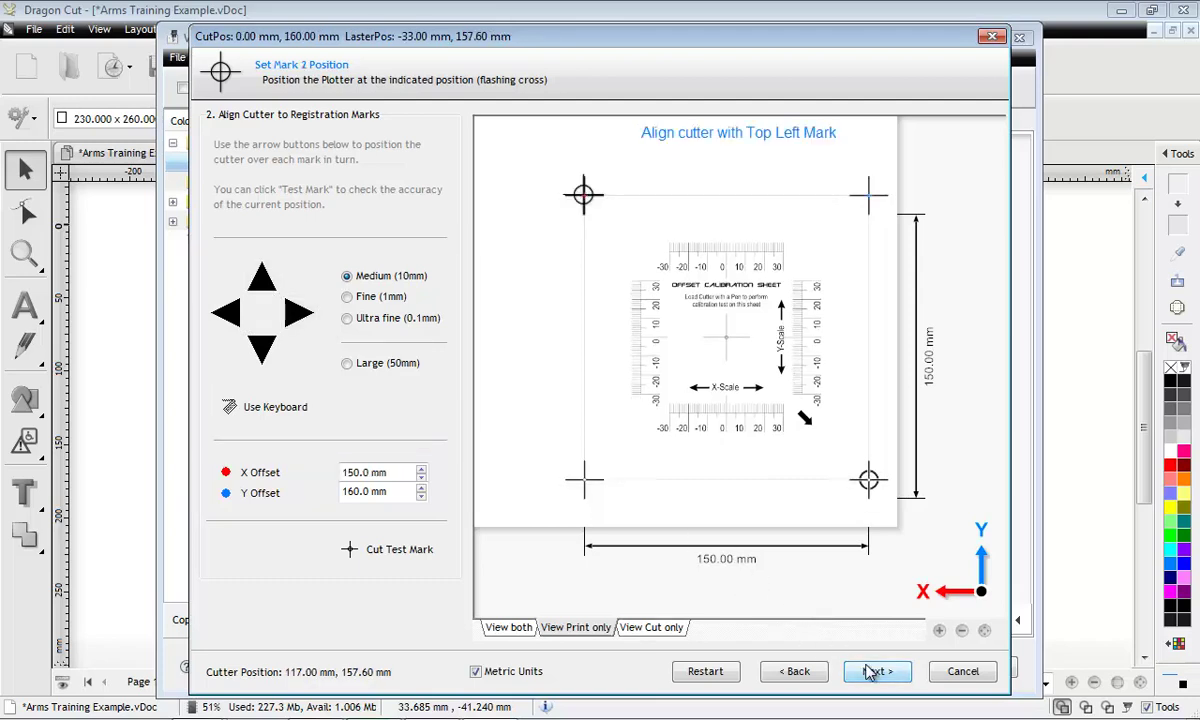
# Step: Align the cutter with the top left mark in 1 mm and 0.1 mm moves, at X 147.9 mm and Y 161.9 mm, and accept it
pyautogui.click(357, 299)
pyautogui.click(290, 310)
pyautogui.click(290, 310)
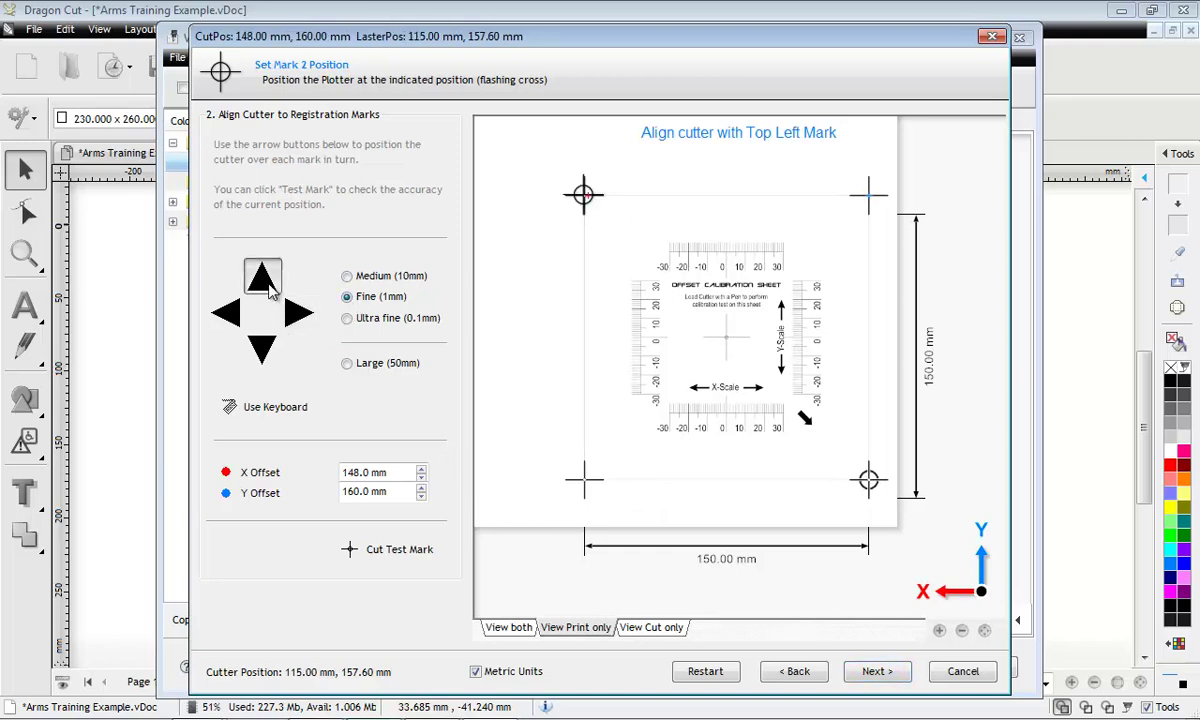
pyautogui.click(264, 280)
pyautogui.click(264, 282)
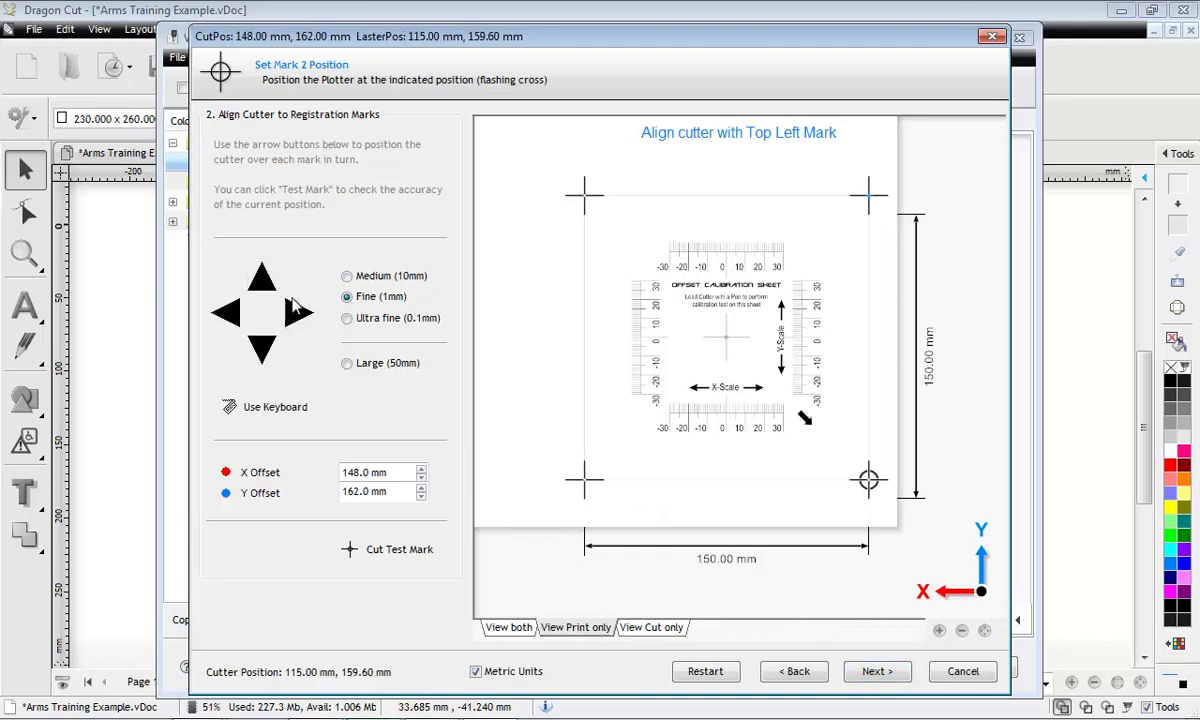
pyautogui.click(347, 318)
pyautogui.click(294, 313)
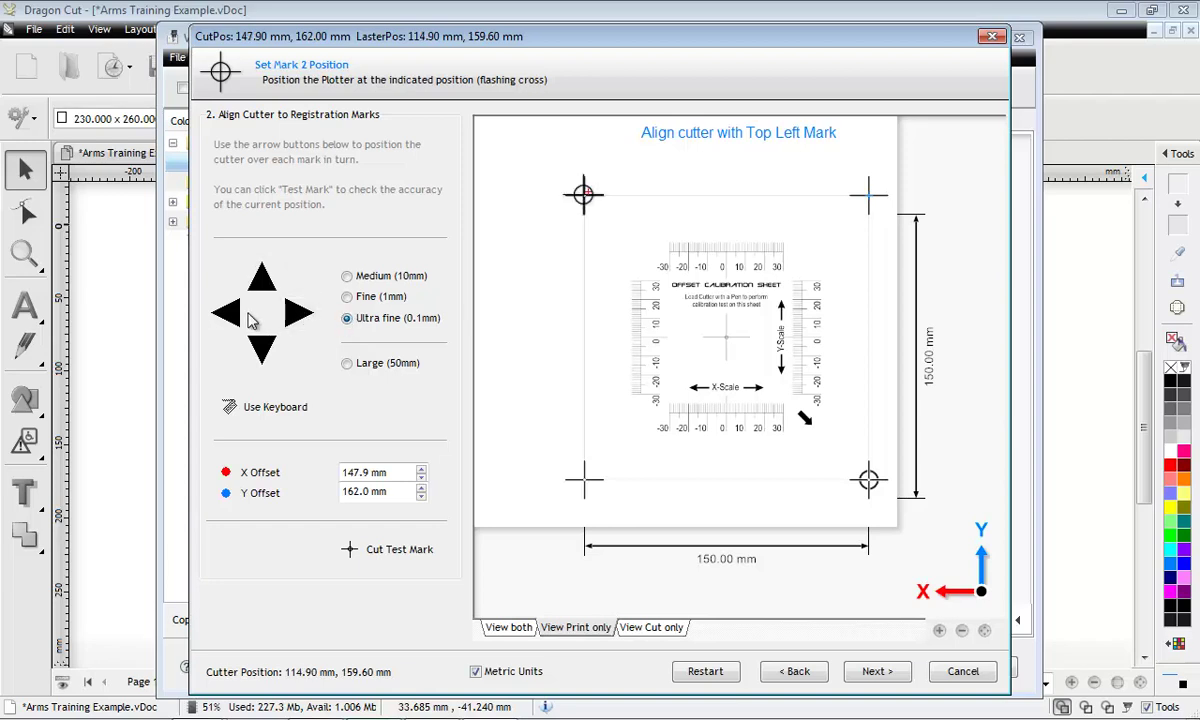
pyautogui.click(261, 345)
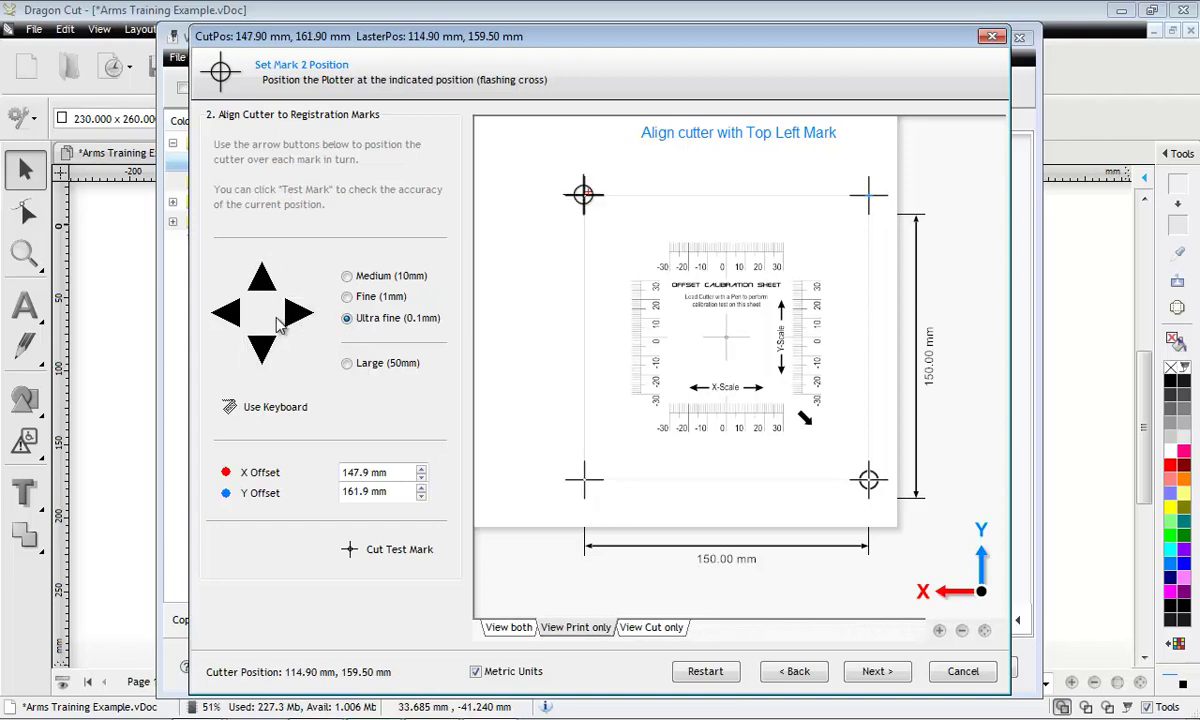
pyautogui.click(870, 671)
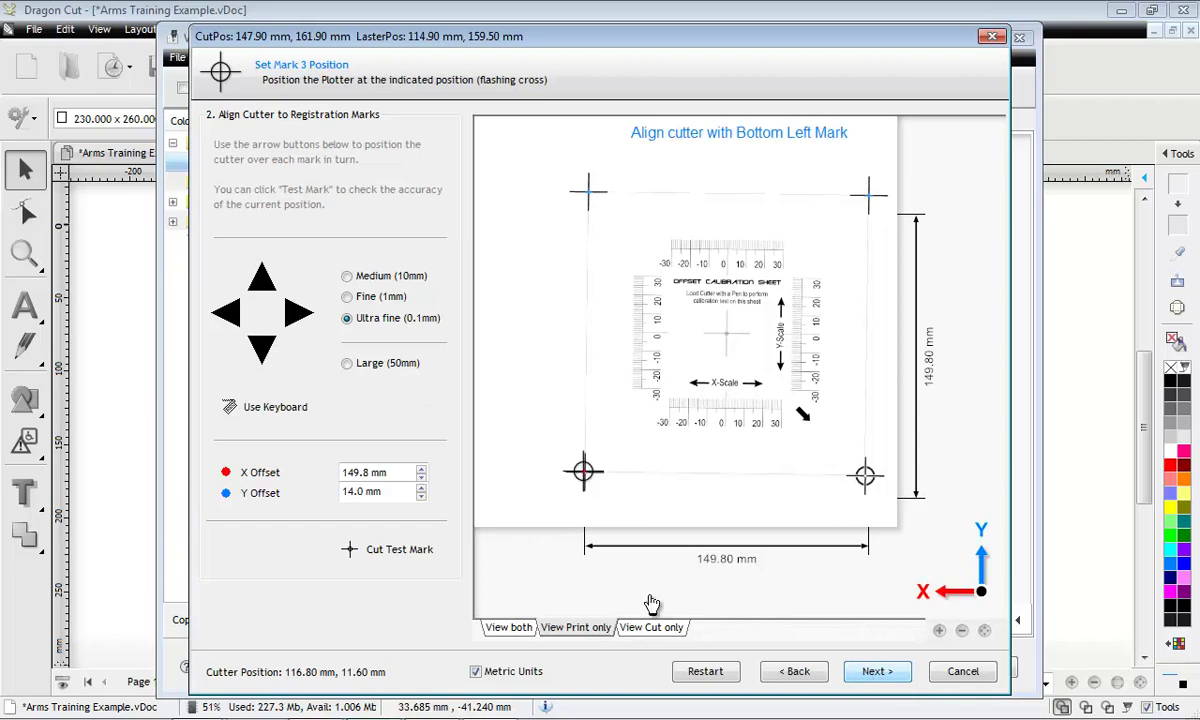
# Step: Align the cutter with the bottom left mark in 0.1 mm moves, at X 149.7 mm and Y 13.8 mm, and accept it
pyautogui.click(263, 350)
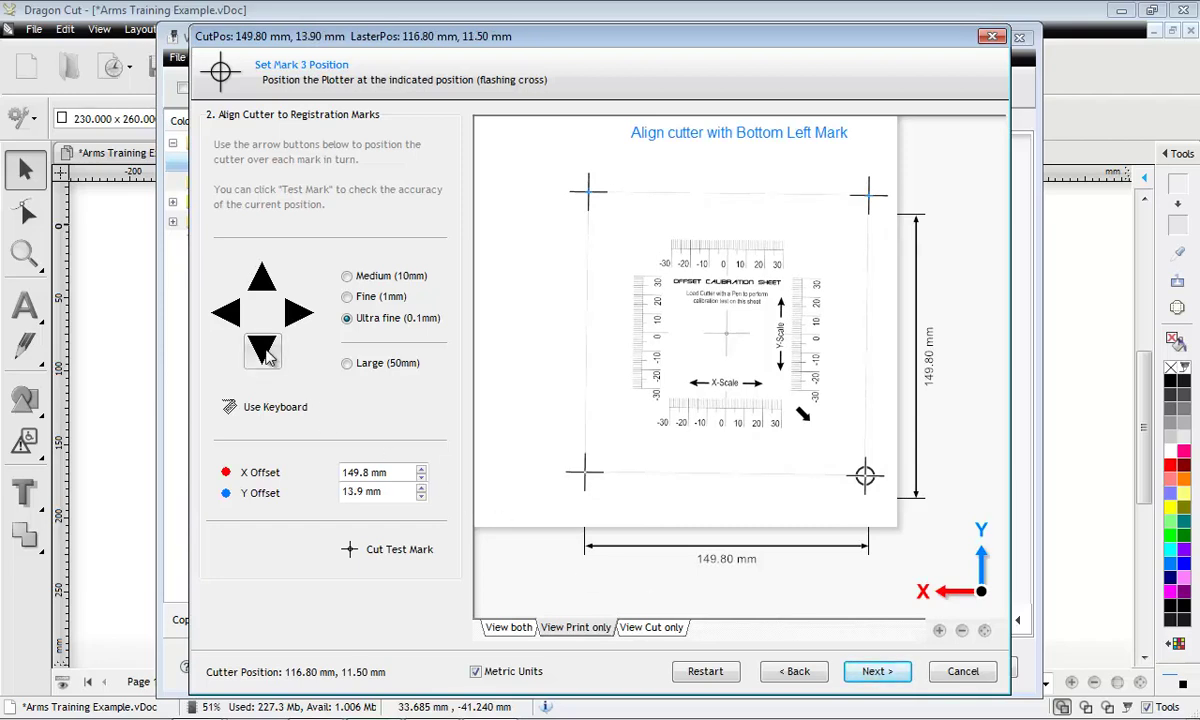
pyautogui.click(264, 352)
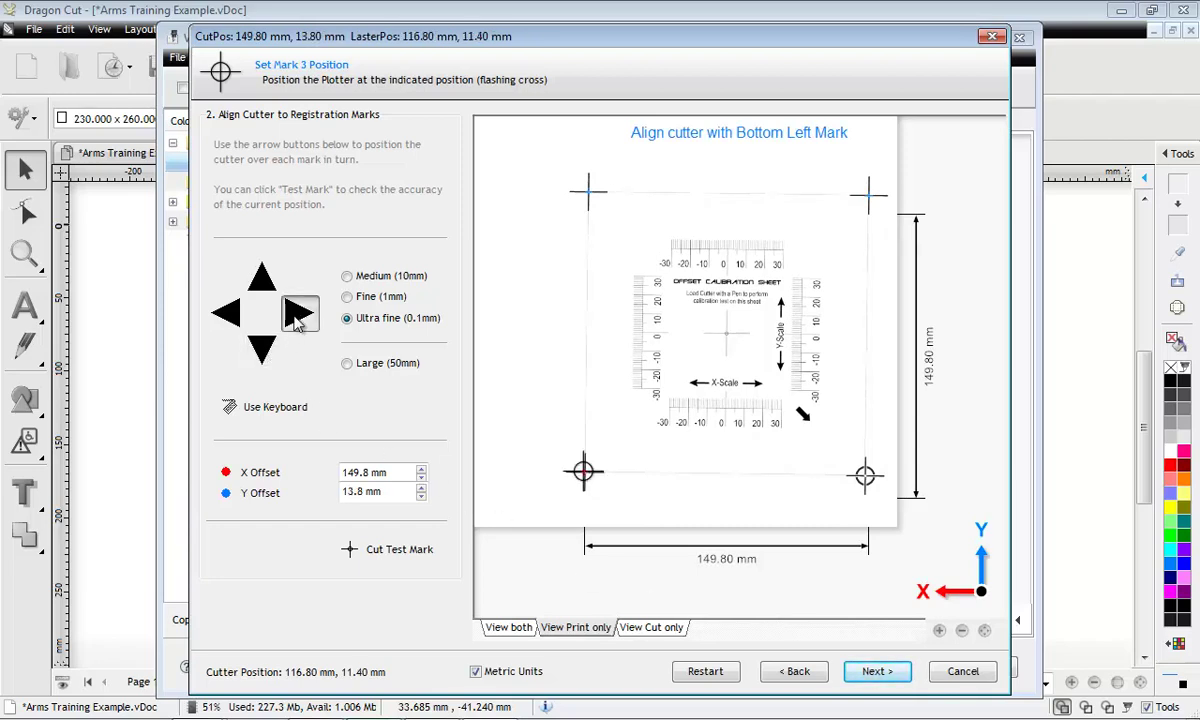
pyautogui.click(298, 316)
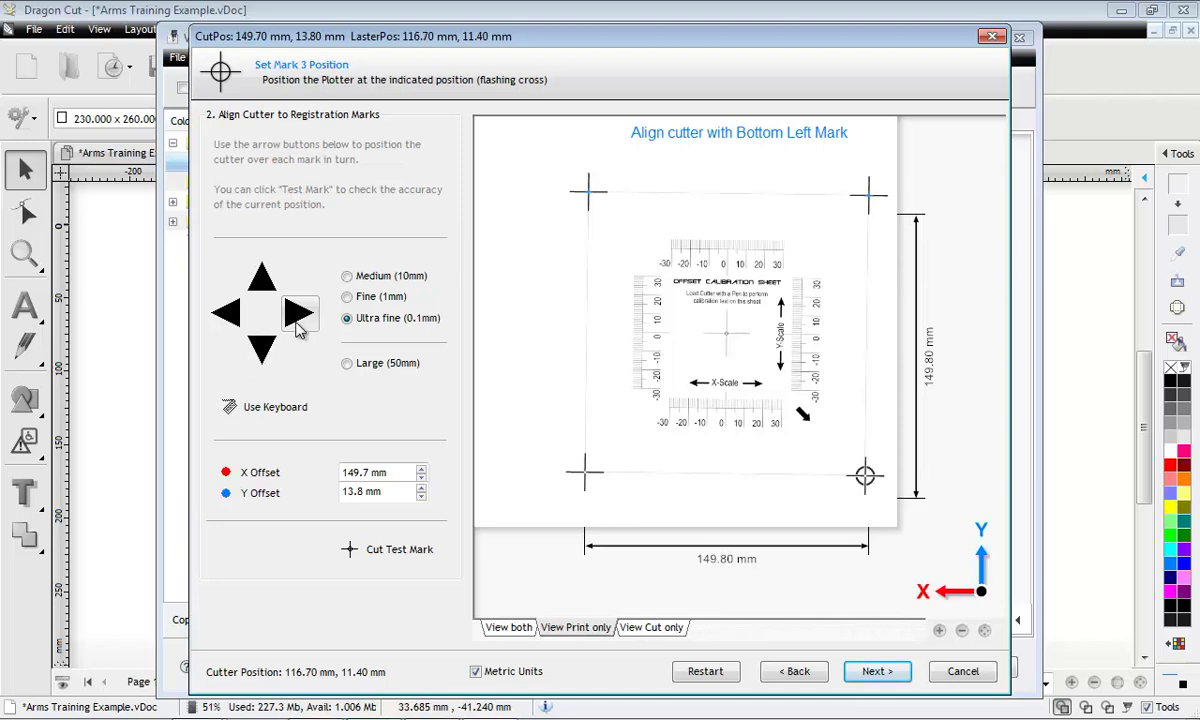
pyautogui.click(876, 672)
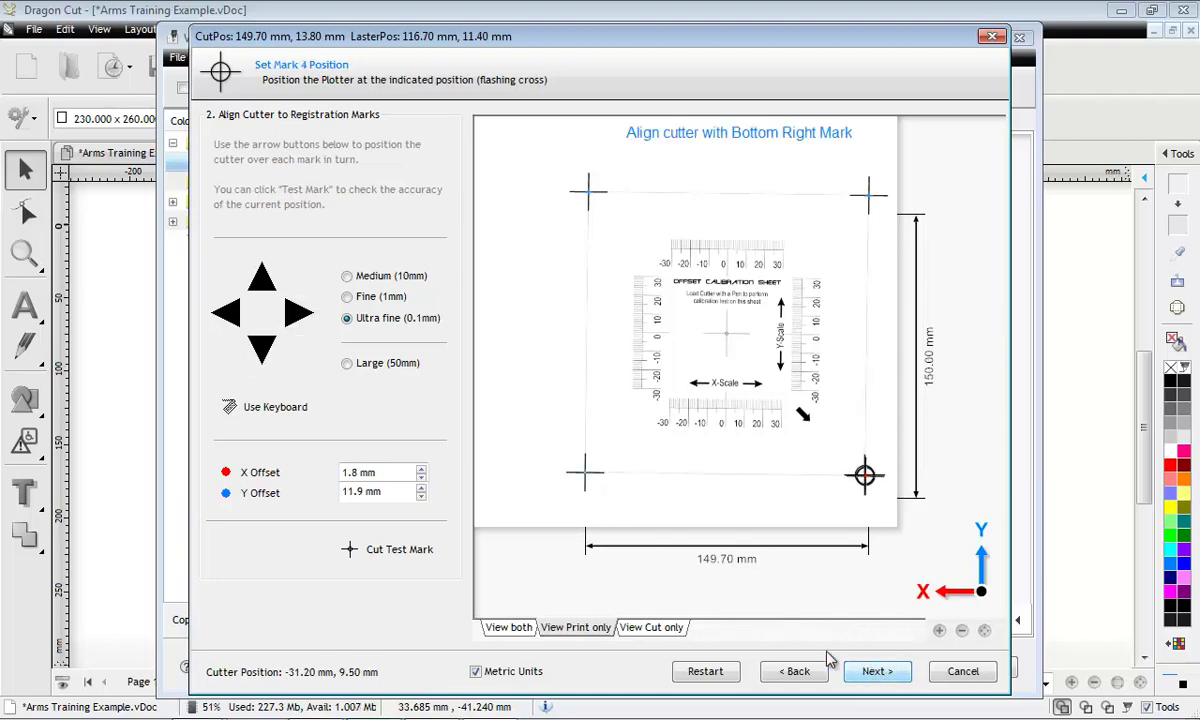
# Step: Fine-tune the cutter over the bottom right mark in 0.1 mm moves and proceed with the calibration test
pyautogui.click(270, 342)
pyautogui.click(280, 337)
pyautogui.click(296, 316)
pyautogui.click(296, 316)
pyautogui.click(263, 292)
pyautogui.click(872, 673)
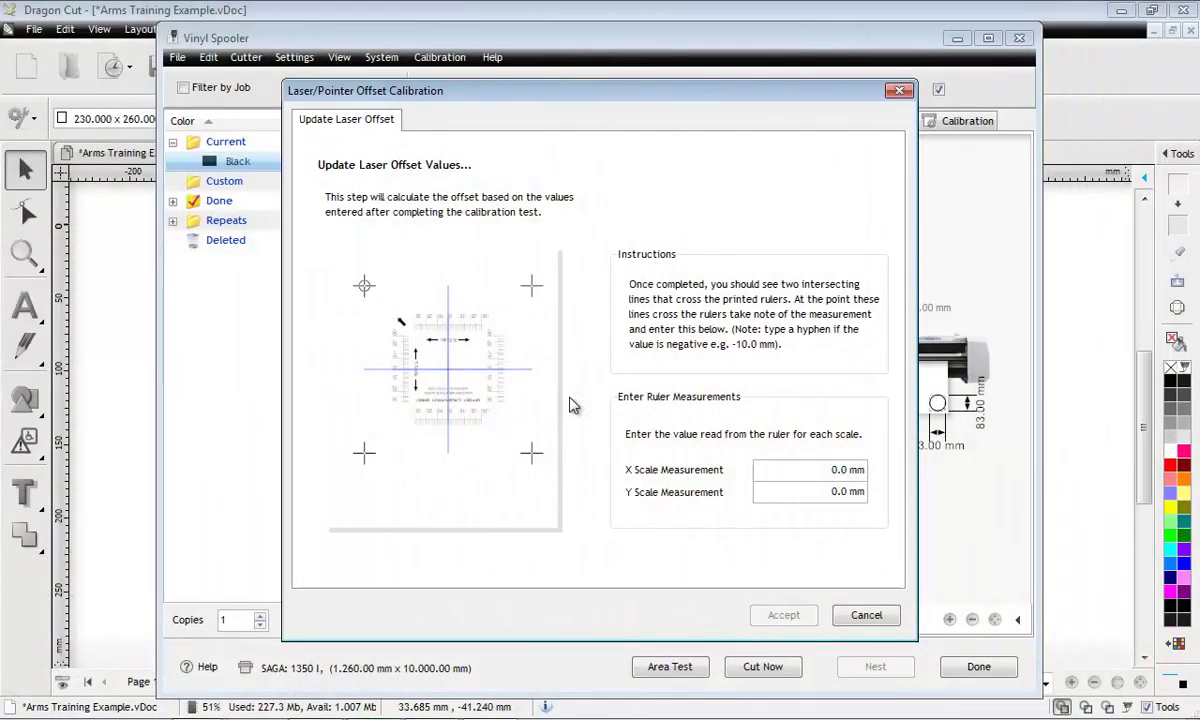
# Step: Enter the ruler measurements as 1.8 mm for the X scale and 0.5 mm for the Y scale
pyautogui.click(762, 466)
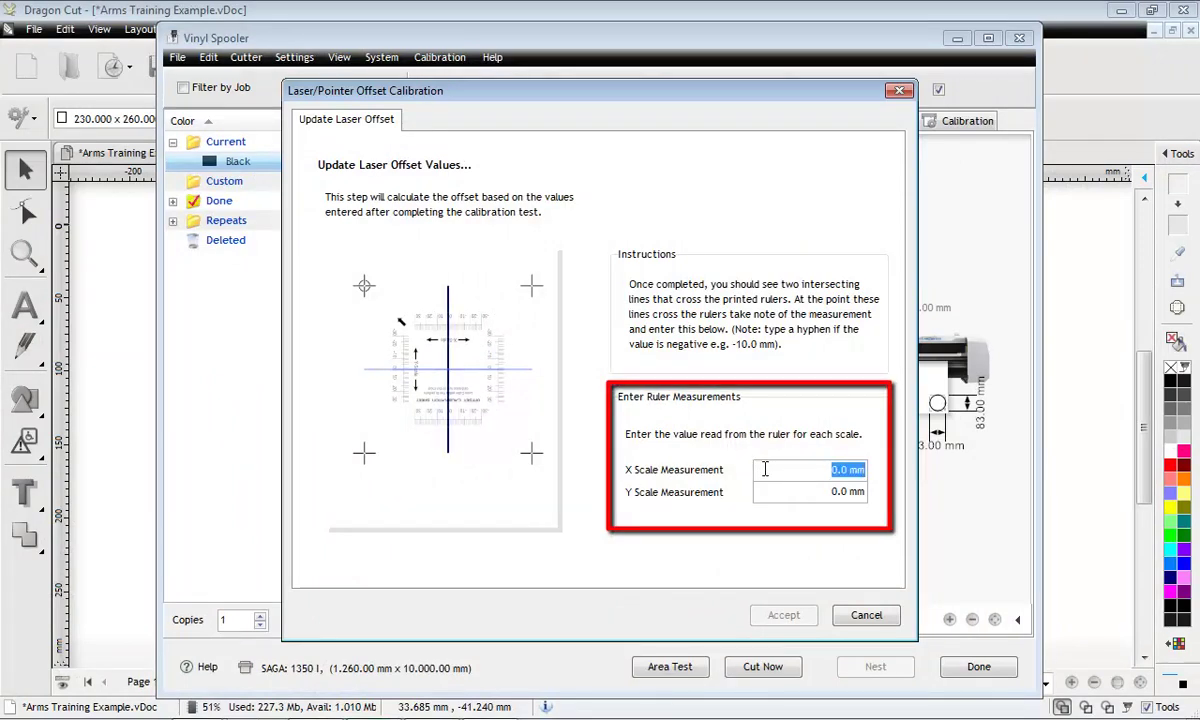
pyautogui.write('1.8')
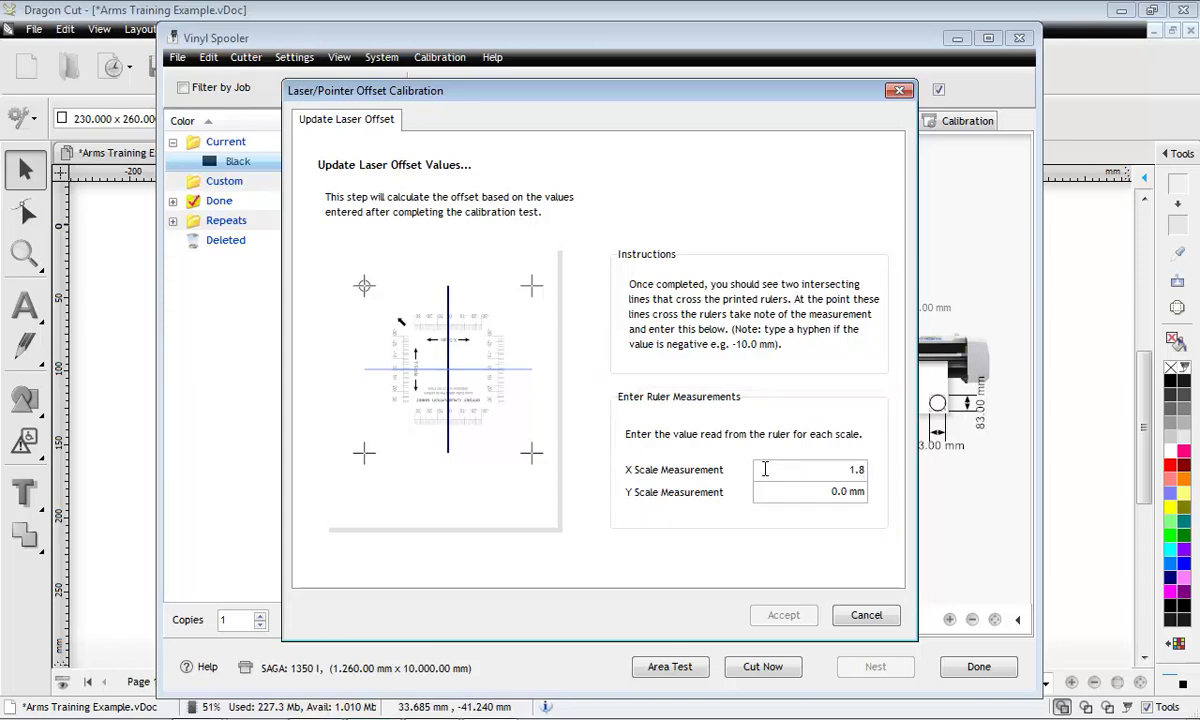
pyautogui.click(780, 490)
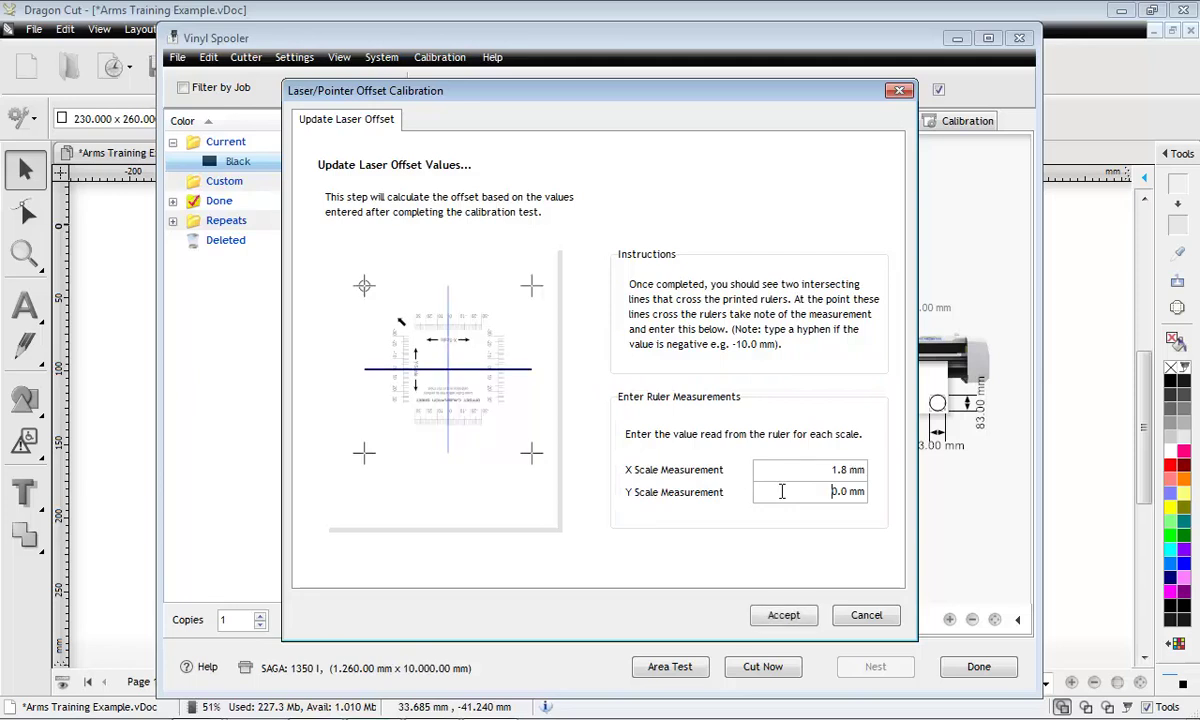
pyautogui.moveTo(789, 491); pyautogui.dragTo(1020, 499)
pyautogui.write('0.')
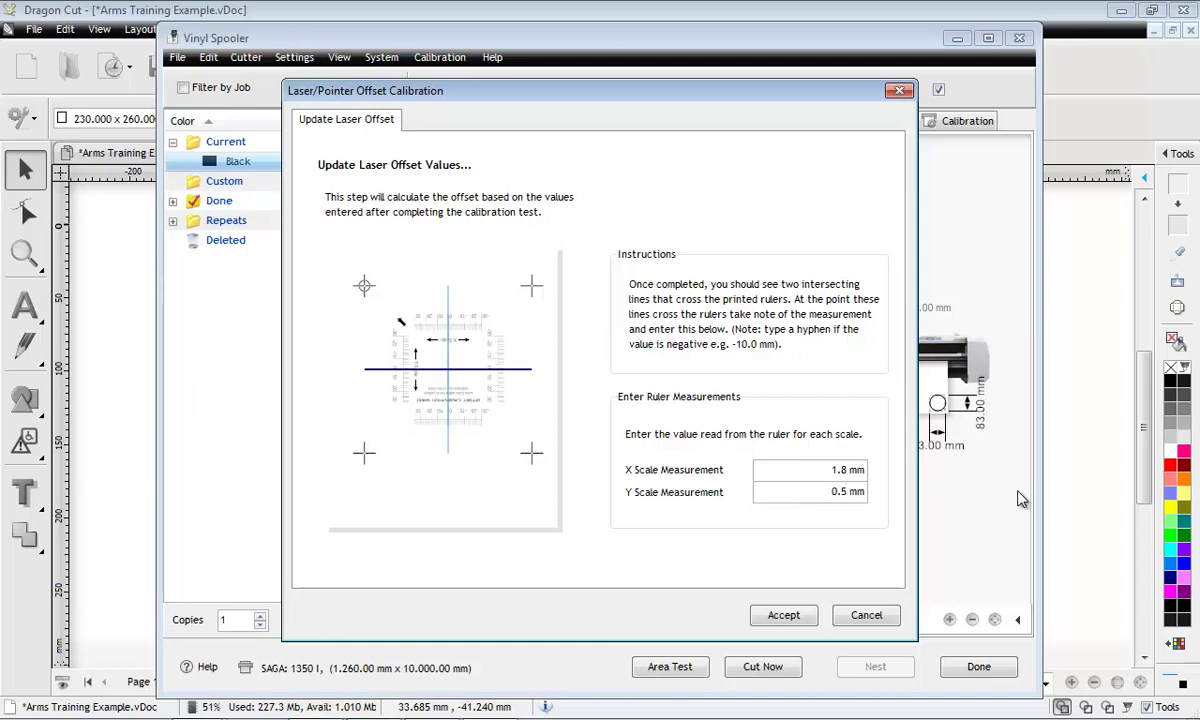